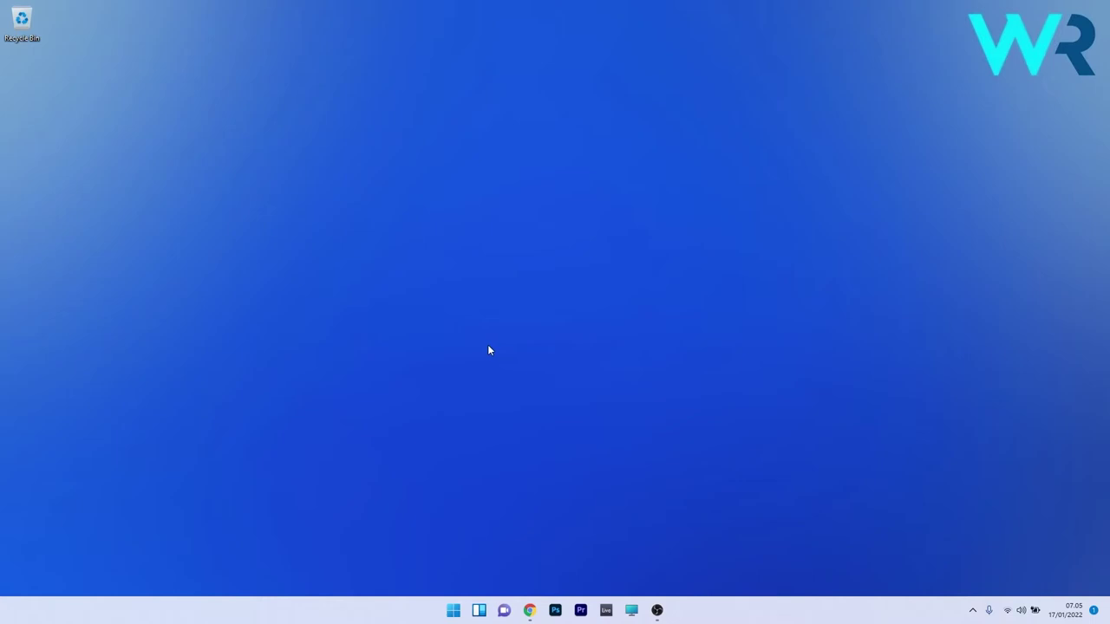
Restart the computer from the Start menu power options.
{"action": "left_click", "coordinate": [453, 610]}
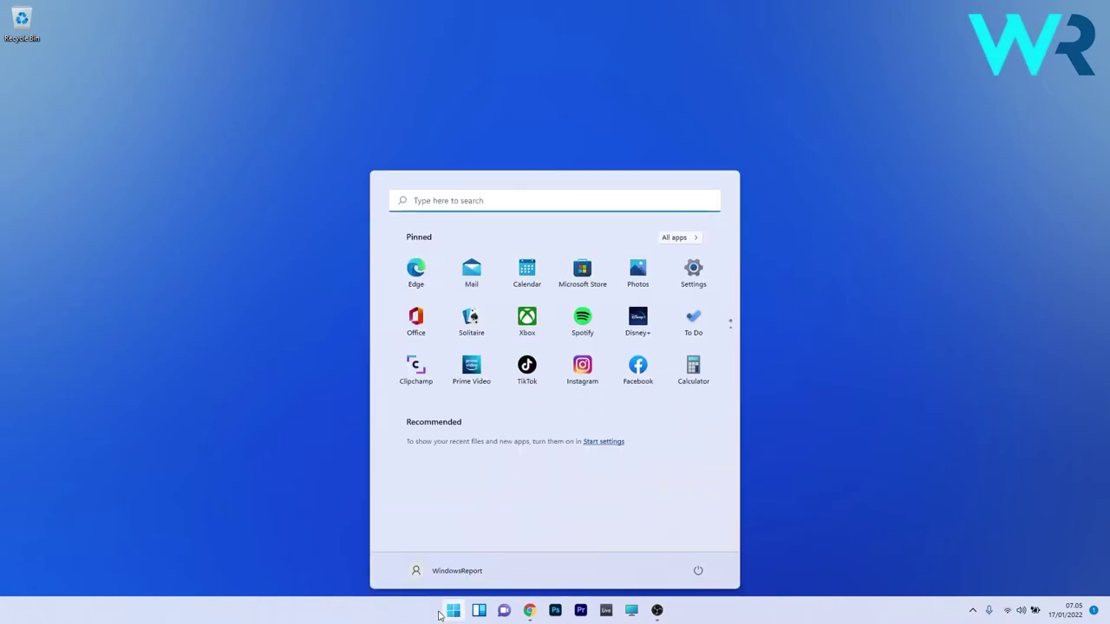
{"action": "left_click", "coordinate": [698, 573]}
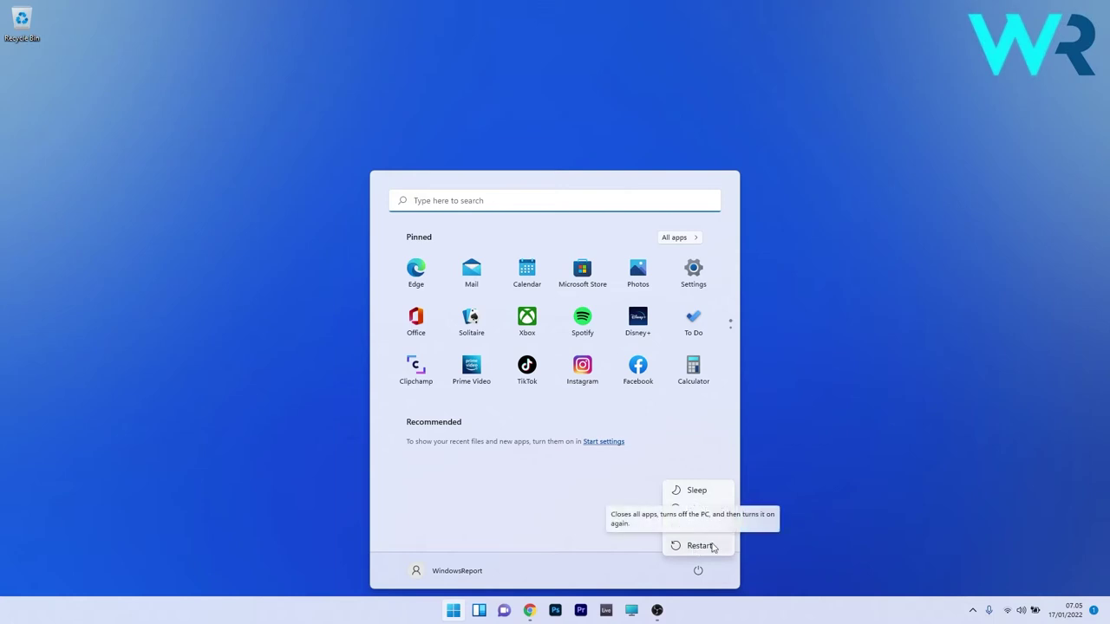
{"action": "left_click", "coordinate": [832, 442]}
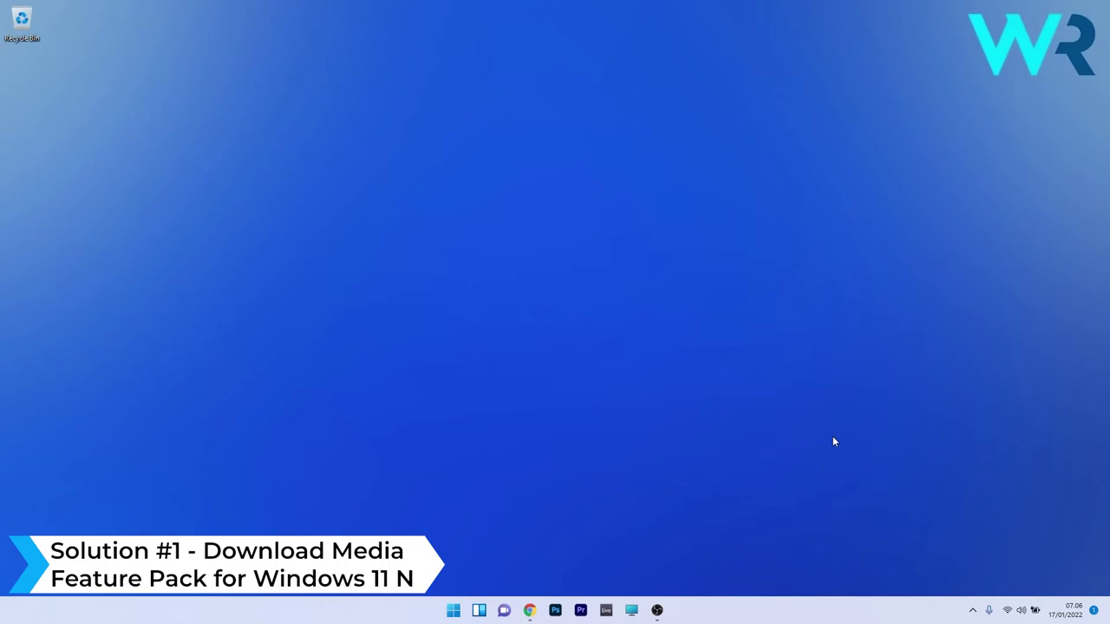
Open Settings and go to the Optional features page under Apps.
{"action": "left_click", "coordinate": [453, 610]}
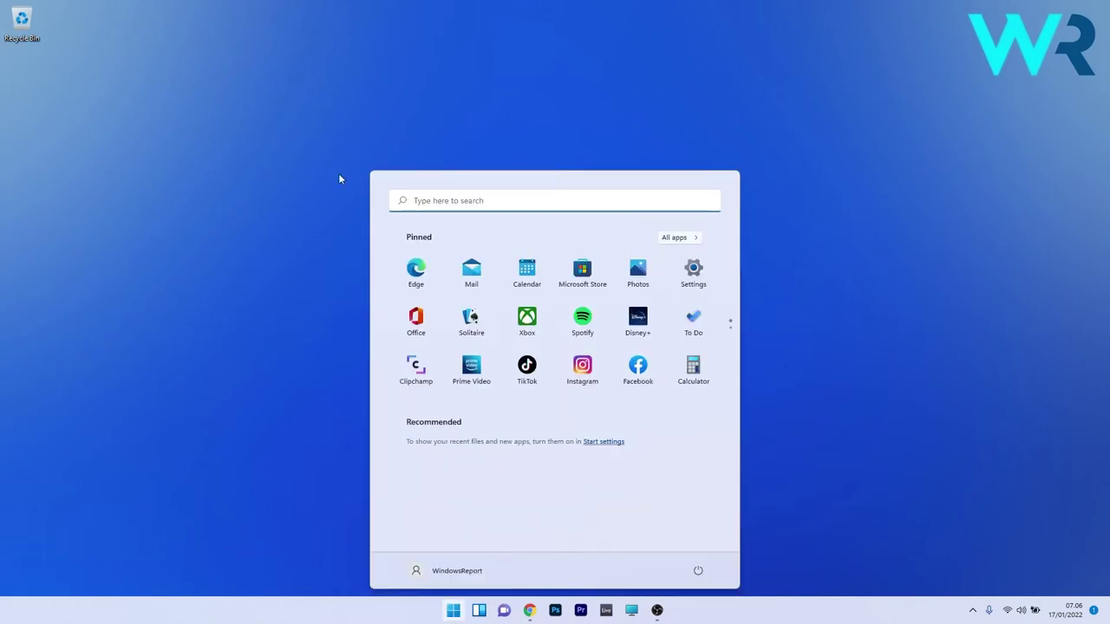
{"action": "left_click", "coordinate": [698, 276]}
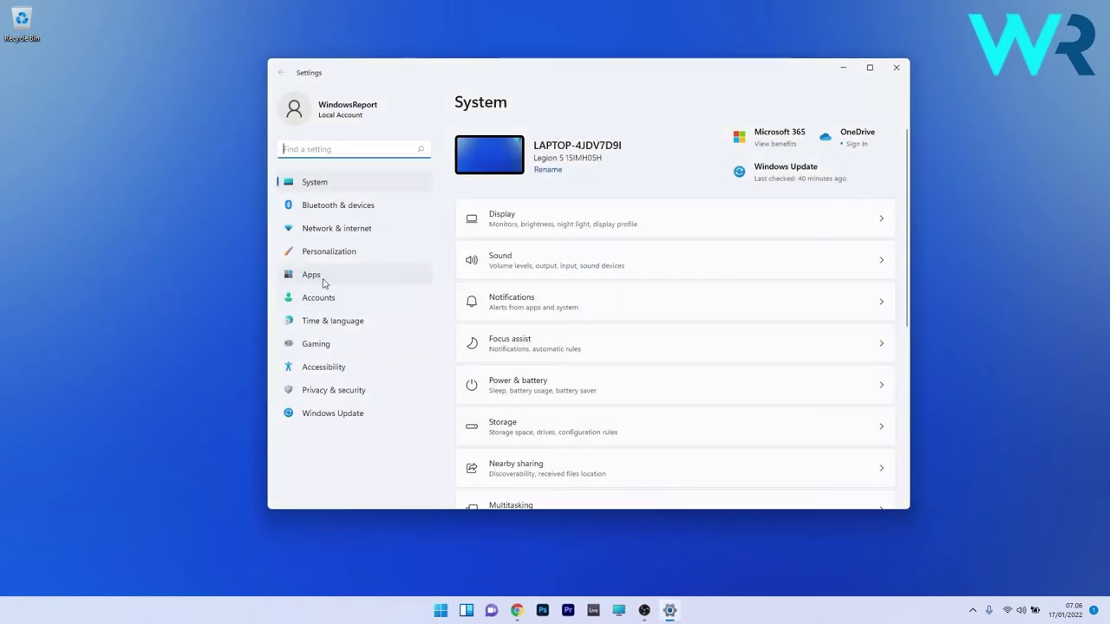
{"action": "left_click", "coordinate": [326, 280]}
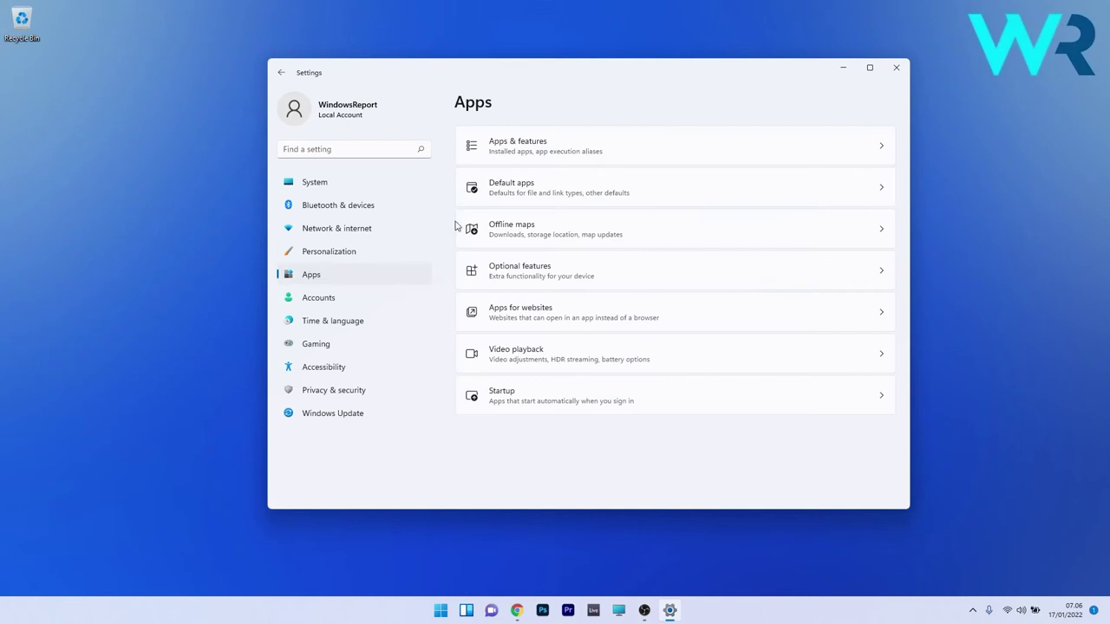
{"action": "left_click", "coordinate": [754, 273]}
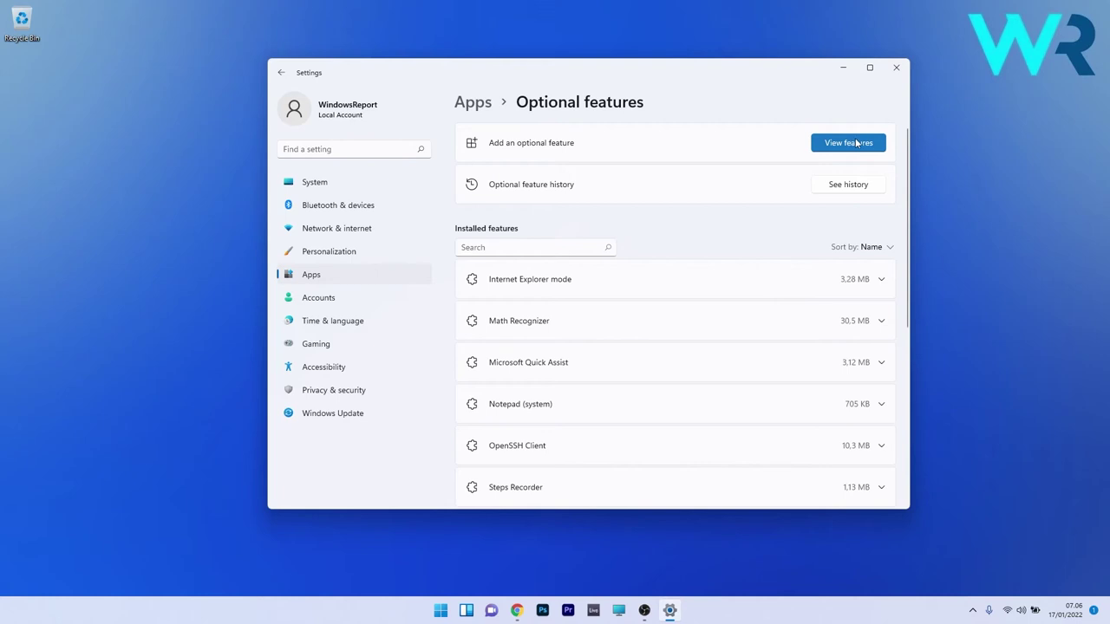
Choose Microsoft WebDriver as an optional feature to add, then cancel the addition.
{"action": "left_click", "coordinate": [852, 144]}
{"action": "scroll", "coordinate": [629, 271], "scroll_direction": "down", "scroll_amount": 5}
{"action": "scroll", "coordinate": [629, 271], "scroll_direction": "down", "scroll_amount": 2}
{"action": "scroll", "coordinate": [630, 271], "scroll_direction": "down", "scroll_amount": 4}
{"action": "scroll", "coordinate": [629, 271], "scroll_direction": "down", "scroll_amount": 2}
{"action": "scroll", "coordinate": [629, 271], "scroll_direction": "down", "scroll_amount": 4}
{"action": "left_click", "coordinate": [694, 316]}
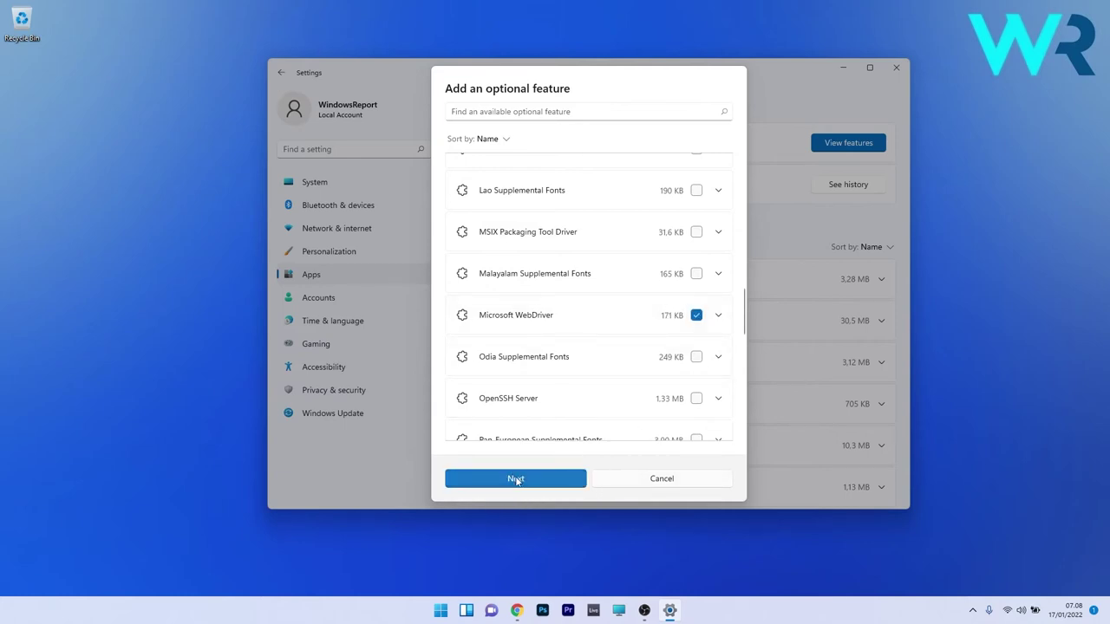
{"action": "left_click", "coordinate": [516, 480]}
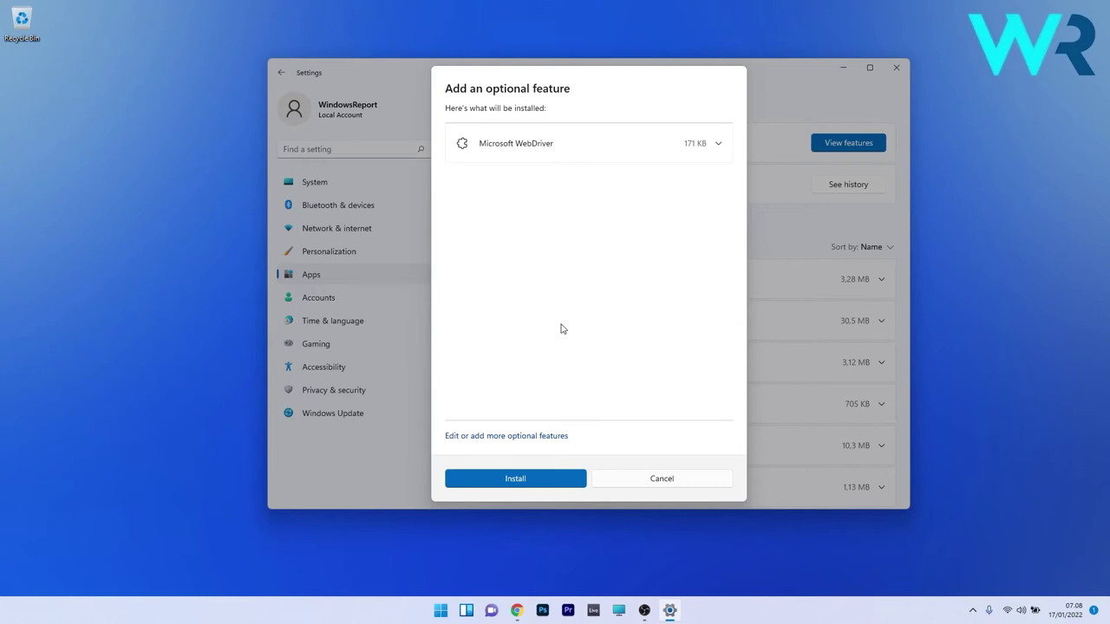
{"action": "left_click", "coordinate": [664, 478]}
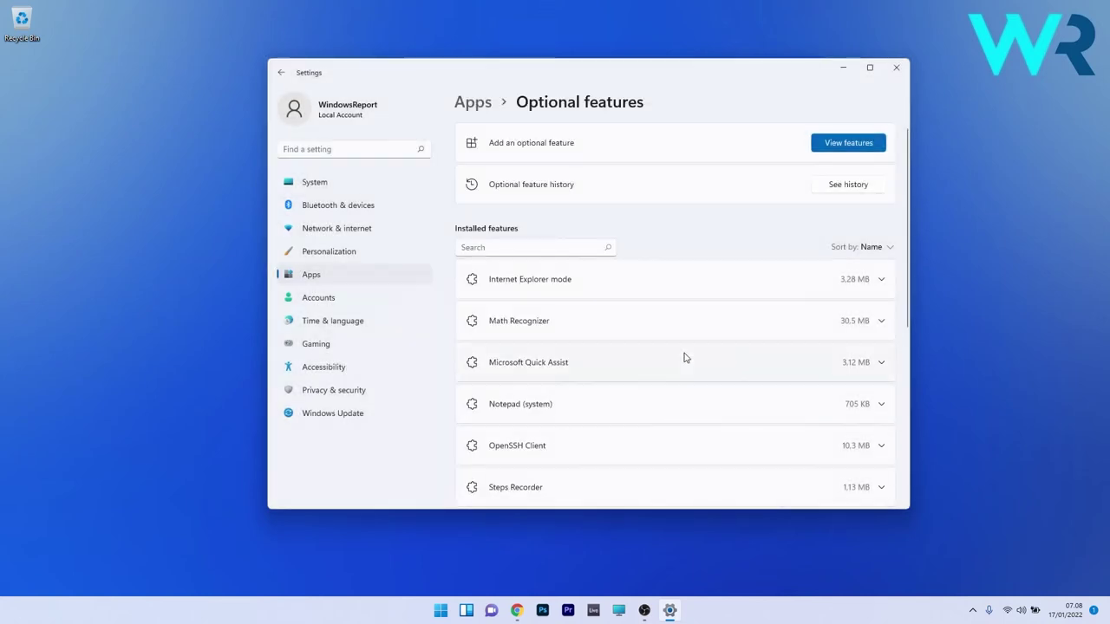
Reopen Settings and run Check for updates on the Windows Update page.
{"action": "left_click", "coordinate": [895, 67]}
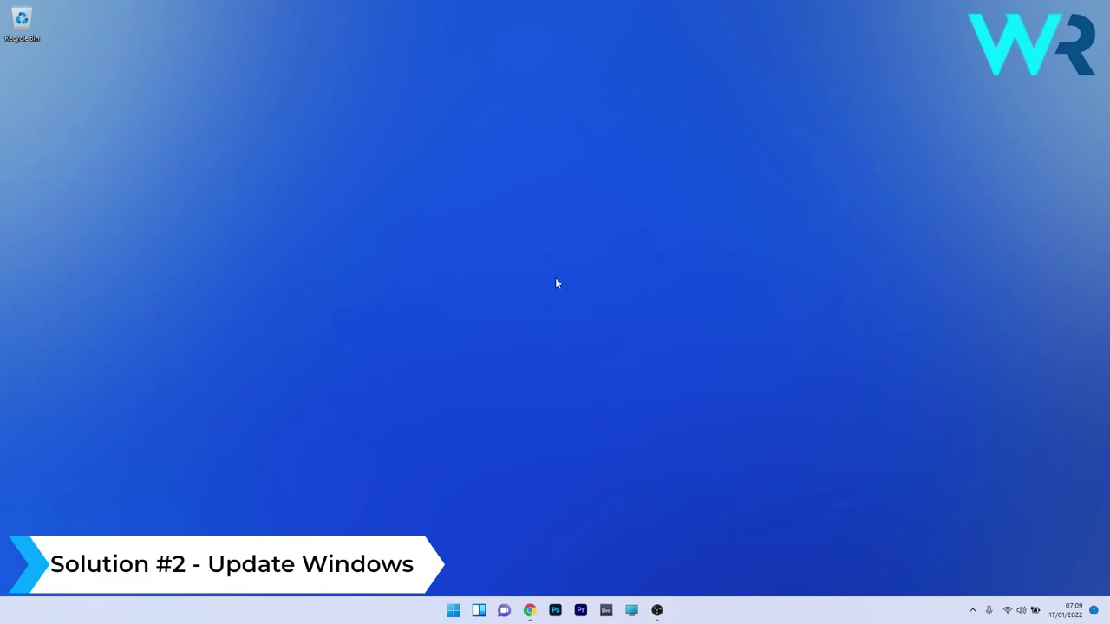
{"action": "key", "text": "super"}
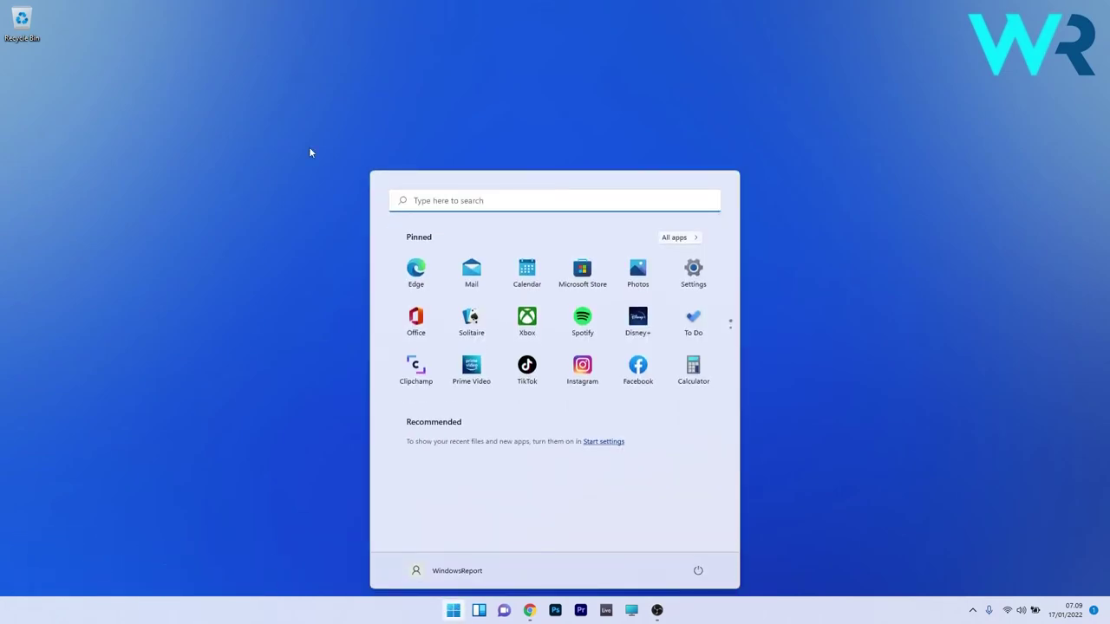
{"action": "left_click", "coordinate": [706, 261]}
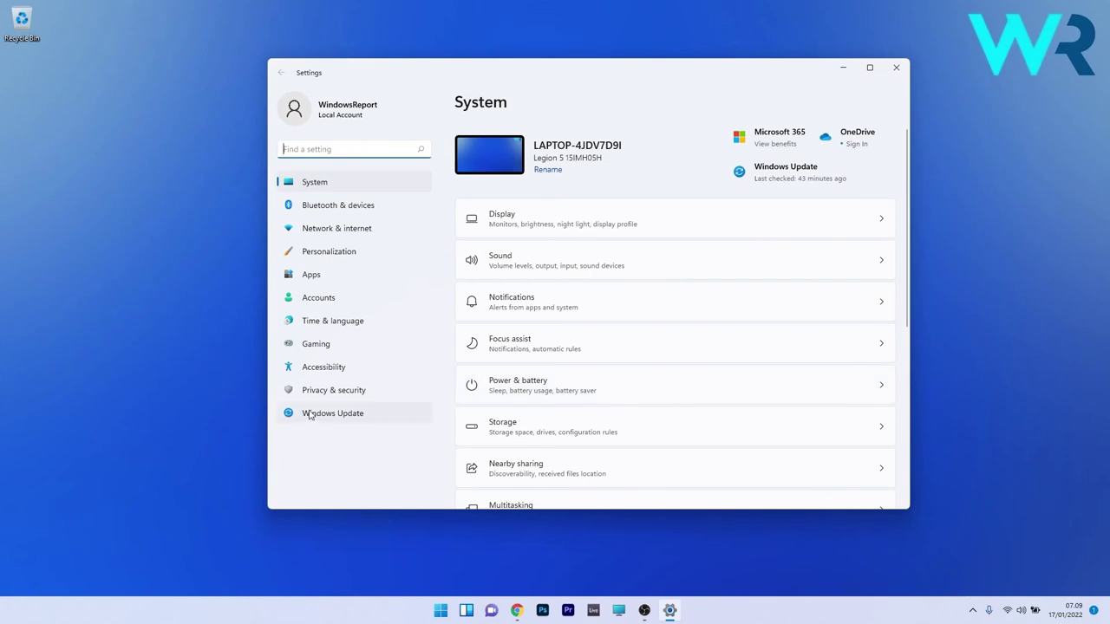
{"action": "left_click", "coordinate": [362, 418]}
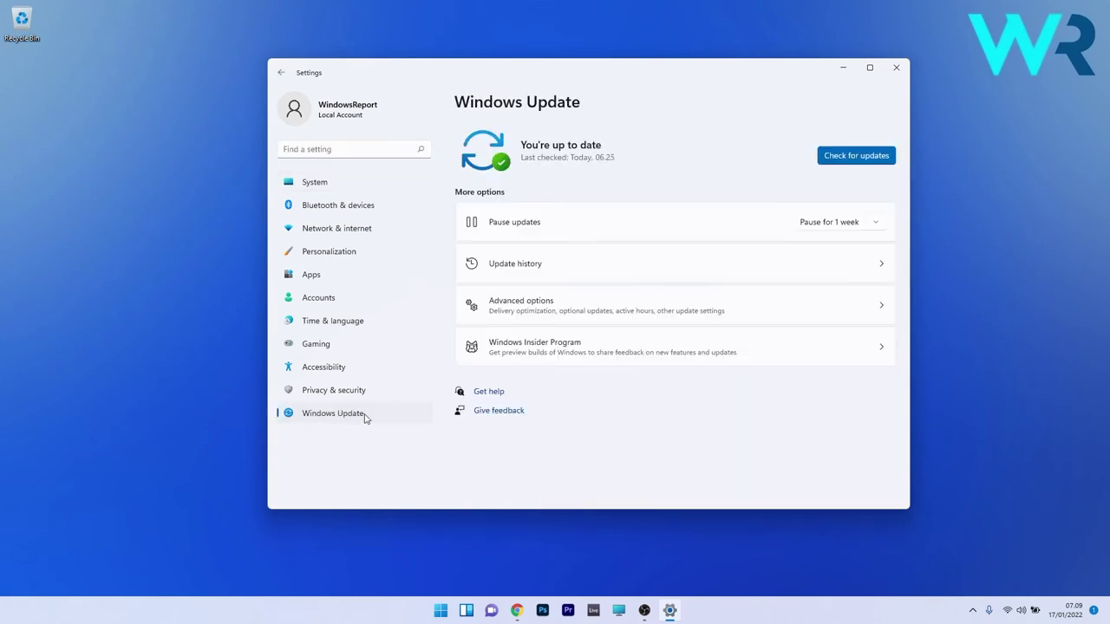
{"action": "left_click", "coordinate": [857, 157]}
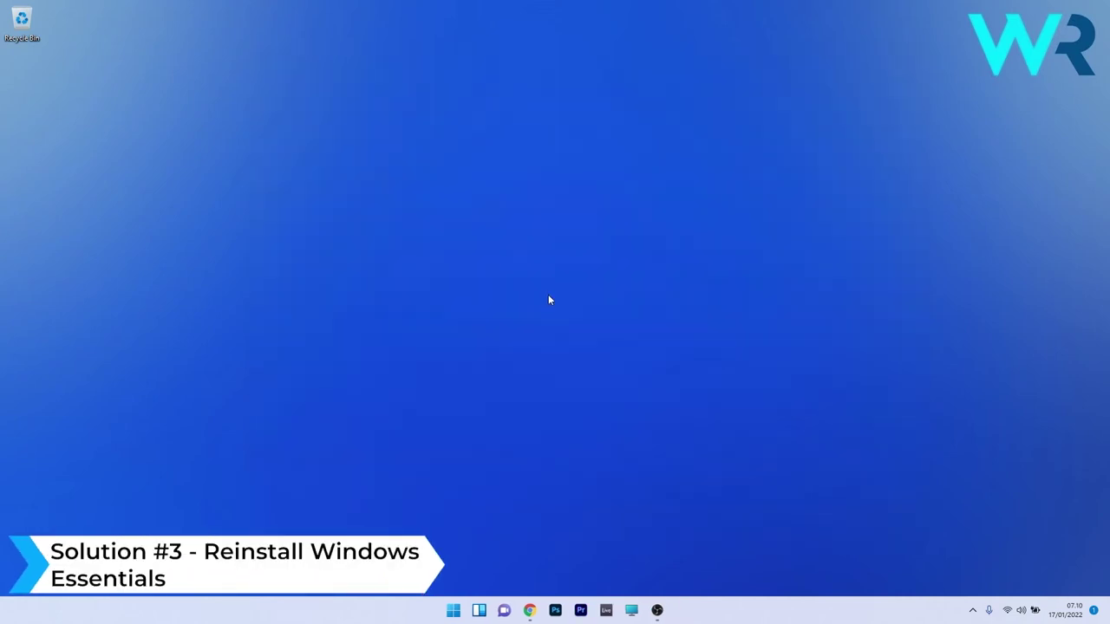
Open Apps & features and filter the installed apps list by 'windows'.
{"action": "key", "text": "super"}
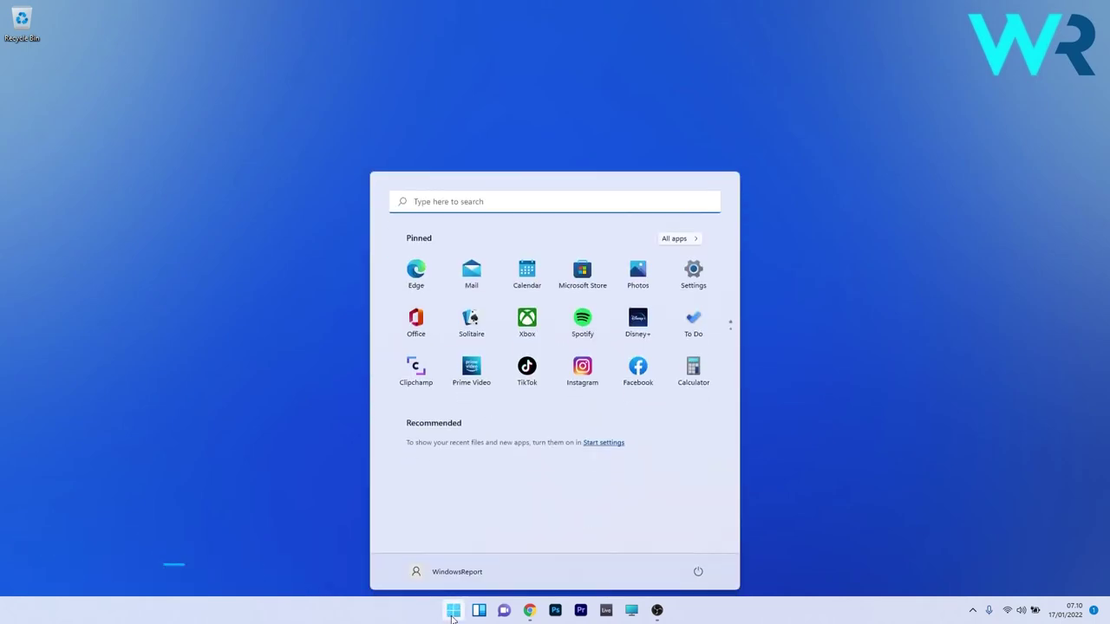
{"action": "left_click", "coordinate": [693, 277]}
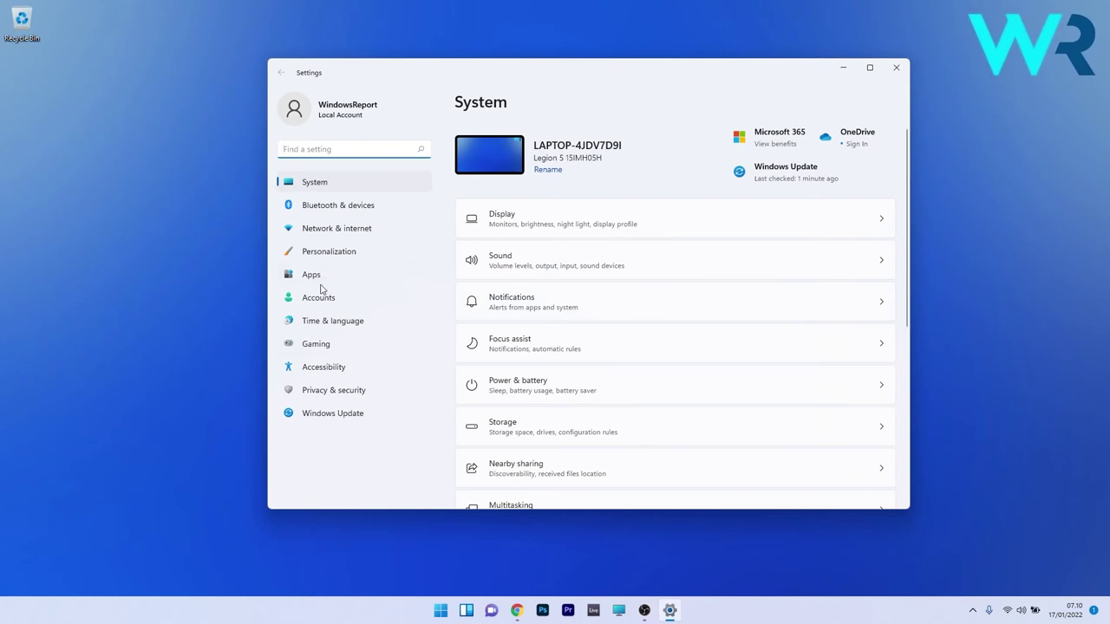
{"action": "left_click", "coordinate": [329, 279]}
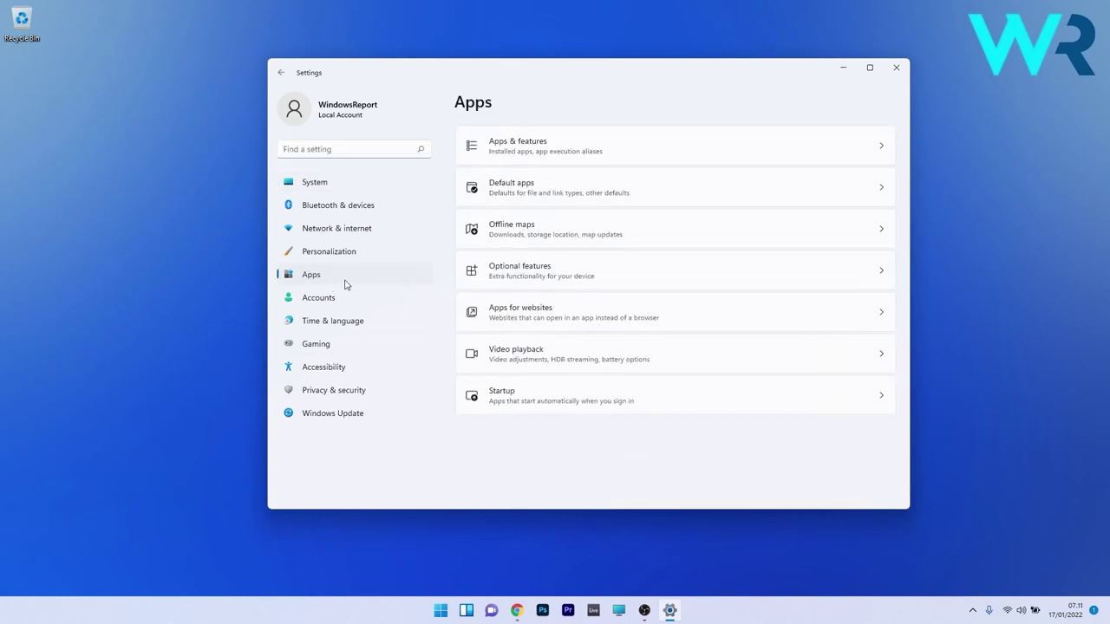
{"action": "left_click", "coordinate": [736, 147]}
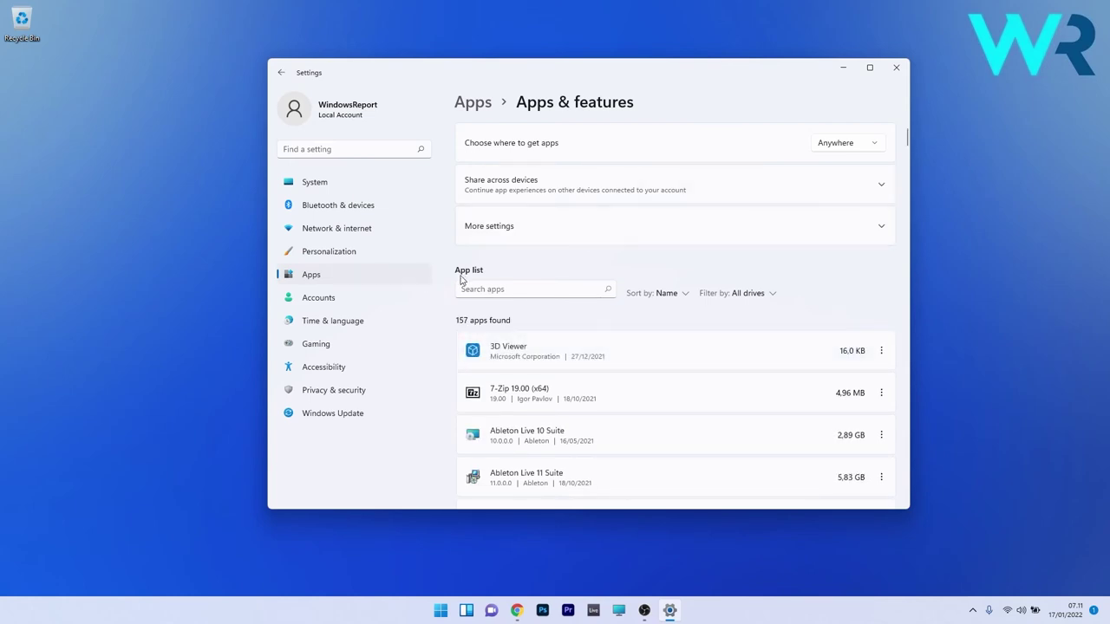
{"action": "left_click", "coordinate": [481, 289]}
{"action": "type", "text": "windows"}
{"action": "scroll", "coordinate": [549, 324], "scroll_direction": "down", "scroll_amount": 2}
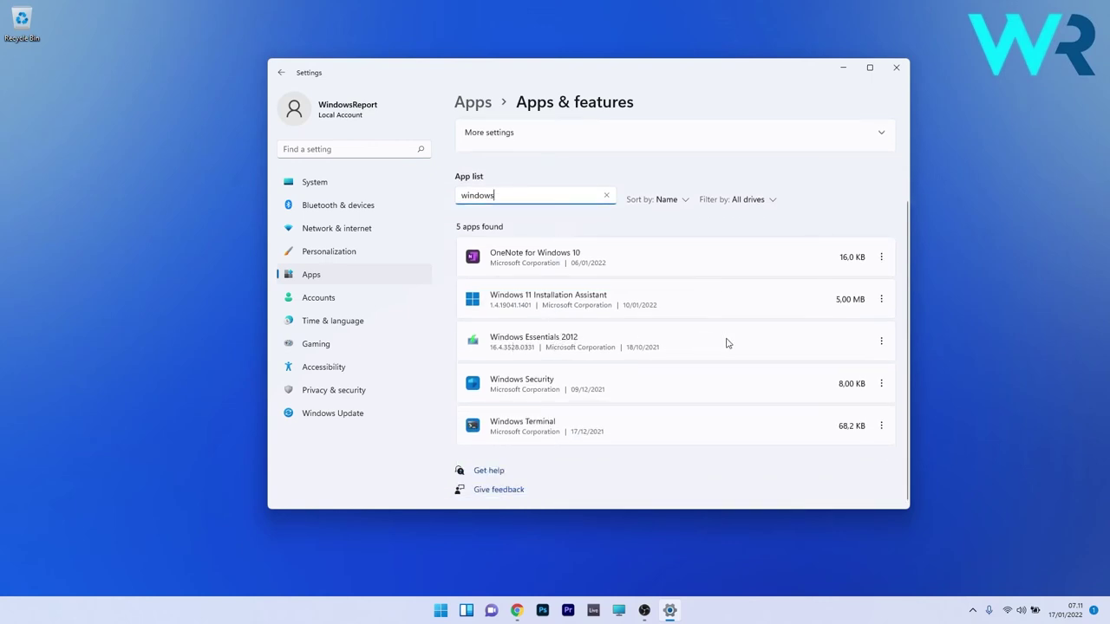
Uninstall Windows Essentials 2012, choosing to remove Photo Gallery and Movie Maker only.
{"action": "left_click", "coordinate": [881, 343]}
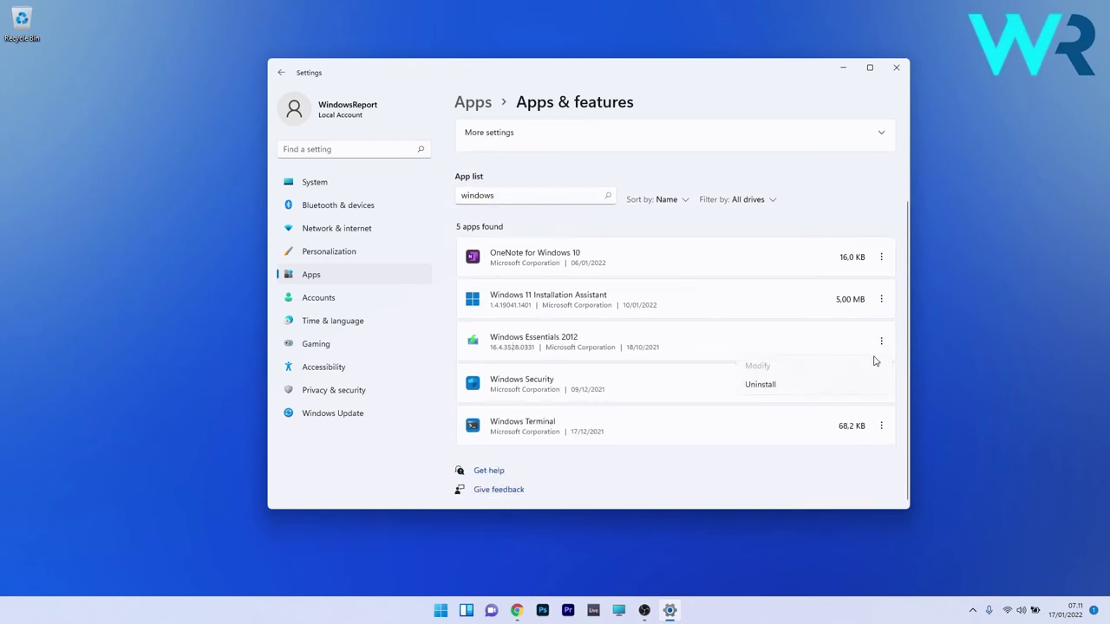
{"action": "left_click", "coordinate": [777, 391]}
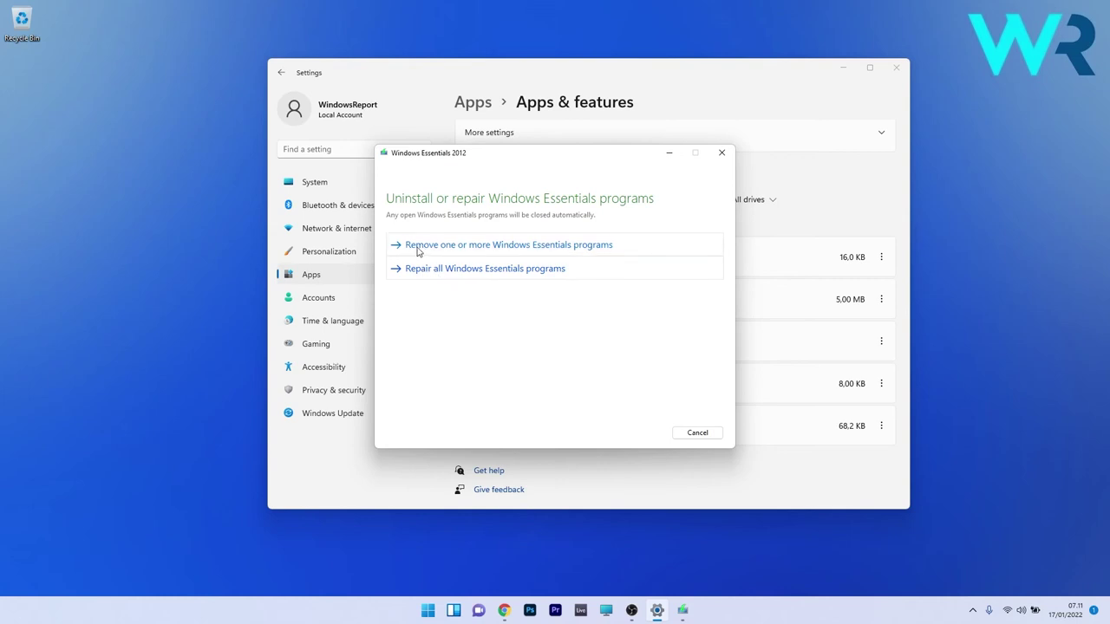
{"action": "left_click", "coordinate": [519, 247]}
{"action": "left_click", "coordinate": [395, 265]}
{"action": "mouse_move", "coordinate": [466, 264]}
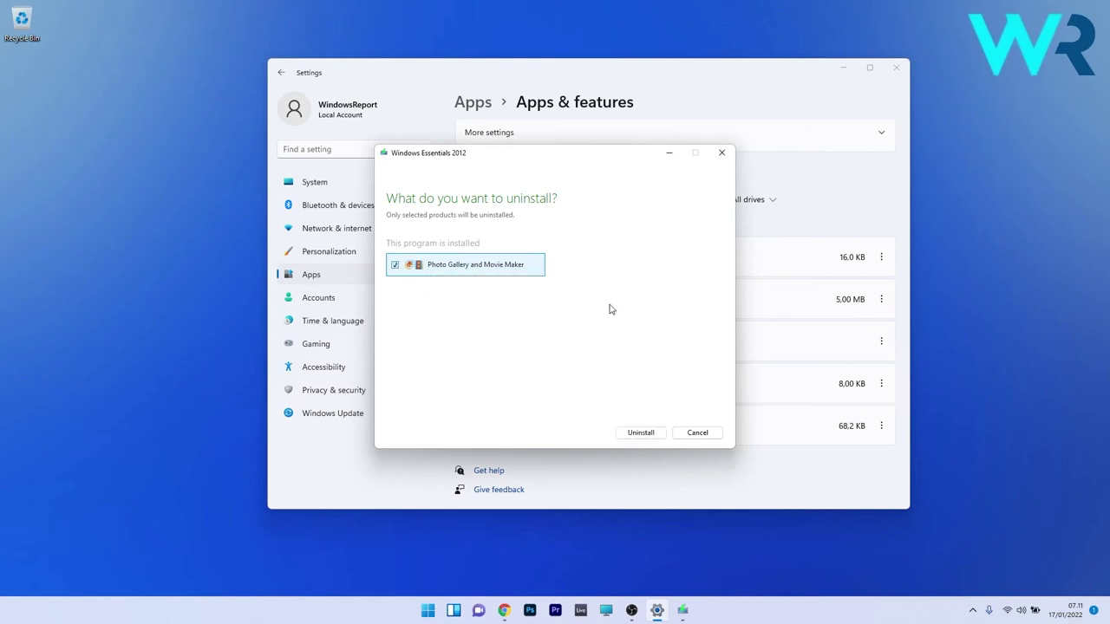
{"action": "left_click", "coordinate": [639, 434]}
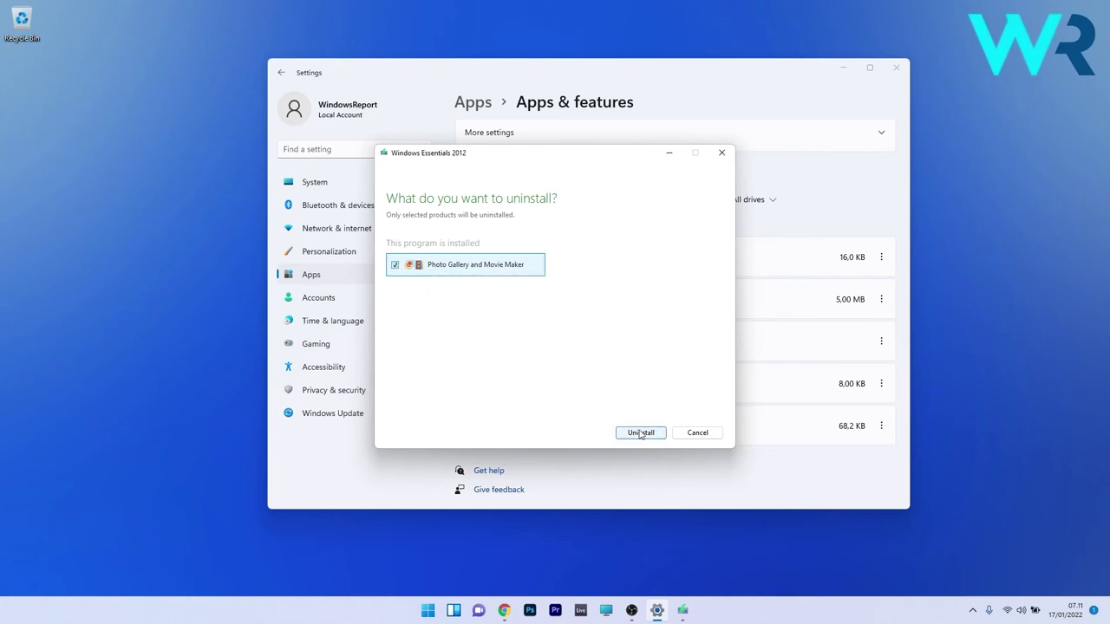
{"action": "left_click", "coordinate": [697, 433]}
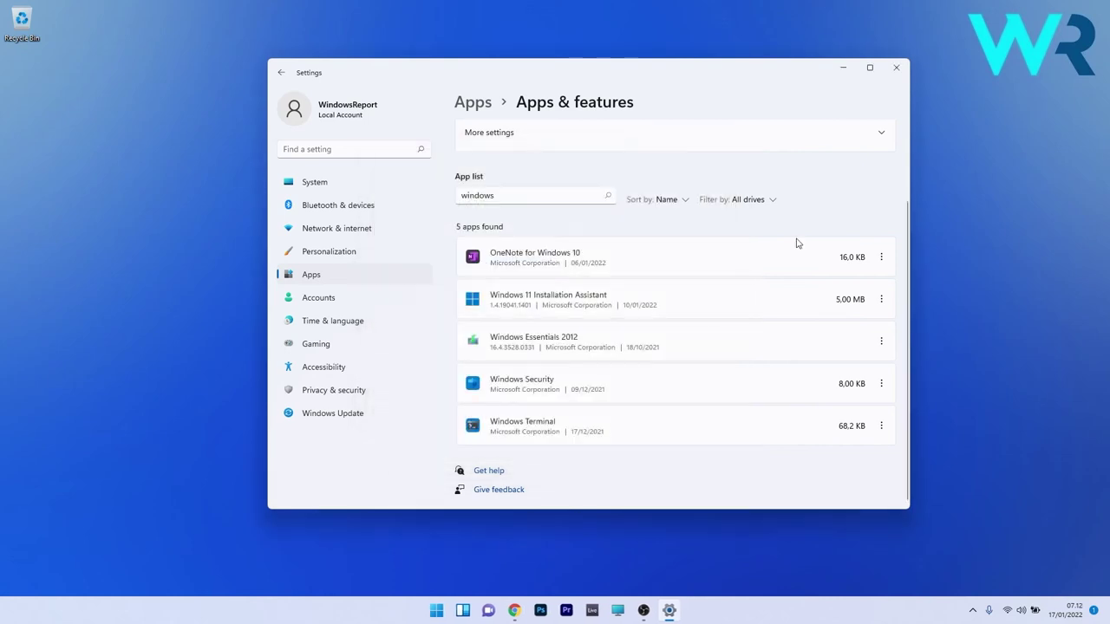
Save the Windows Live Essentials 2012 executable from archive.org to the Desktop.
{"action": "left_click", "coordinate": [897, 67]}
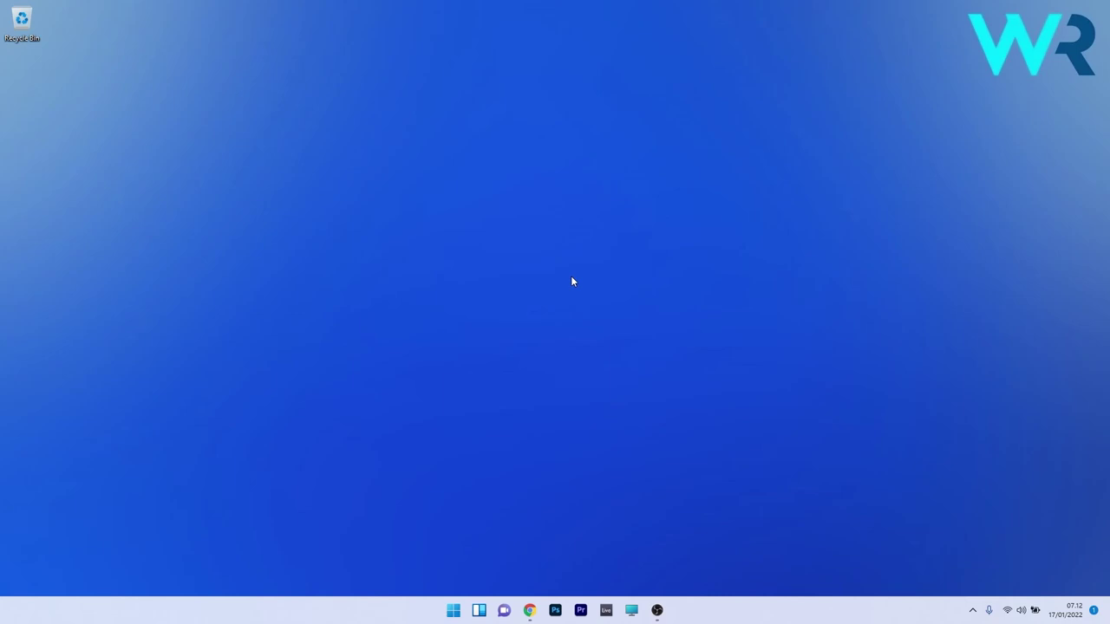
{"action": "left_click", "coordinate": [529, 609]}
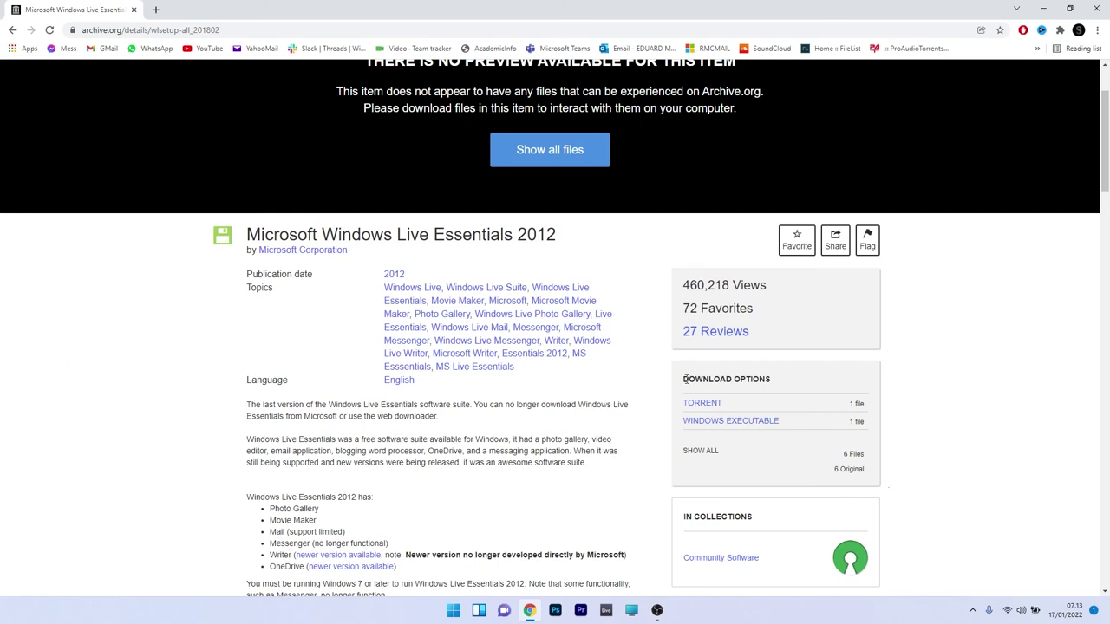
{"action": "left_click_drag", "start_coordinate": [685, 379], "coordinate": [802, 380]}
{"action": "left_click", "coordinate": [654, 440]}
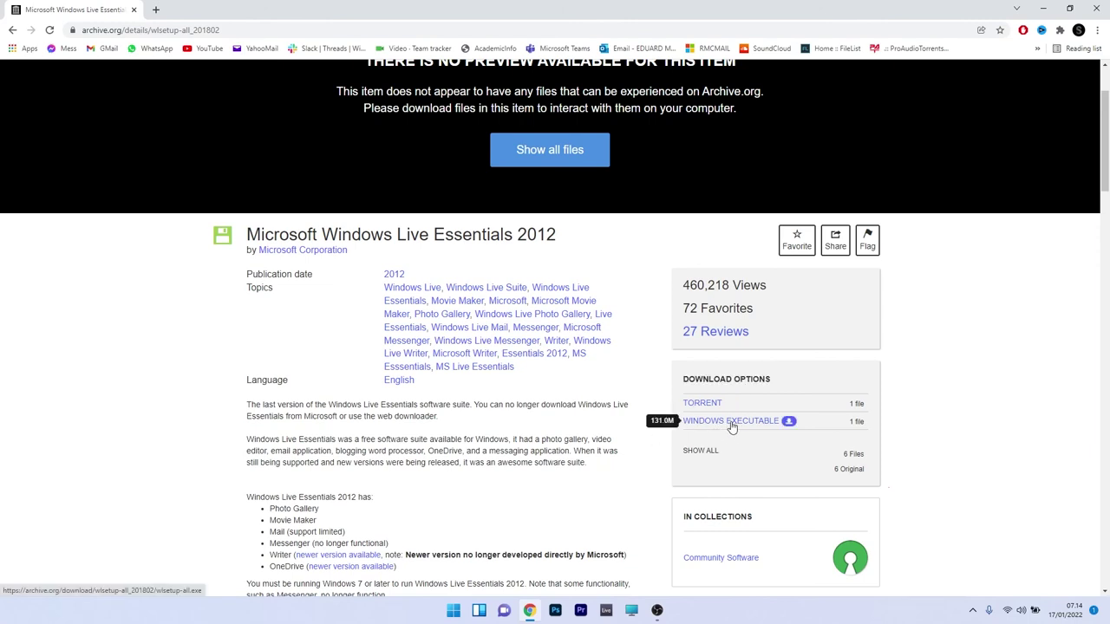
{"action": "mouse_move", "coordinate": [731, 420]}
{"action": "left_click", "coordinate": [790, 422]}
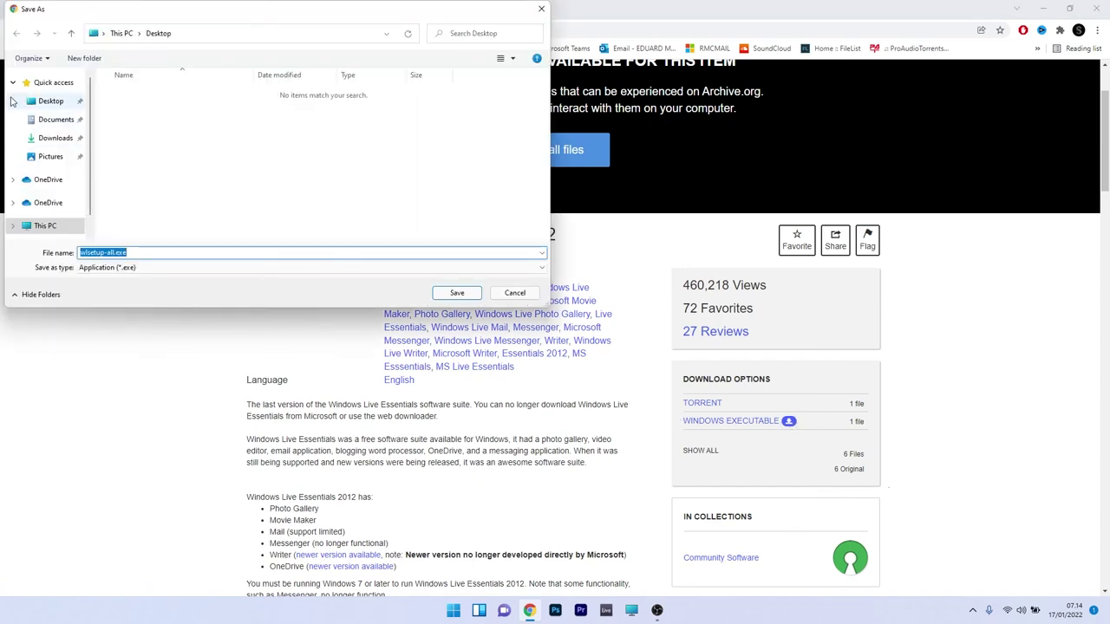
{"action": "left_click", "coordinate": [52, 102]}
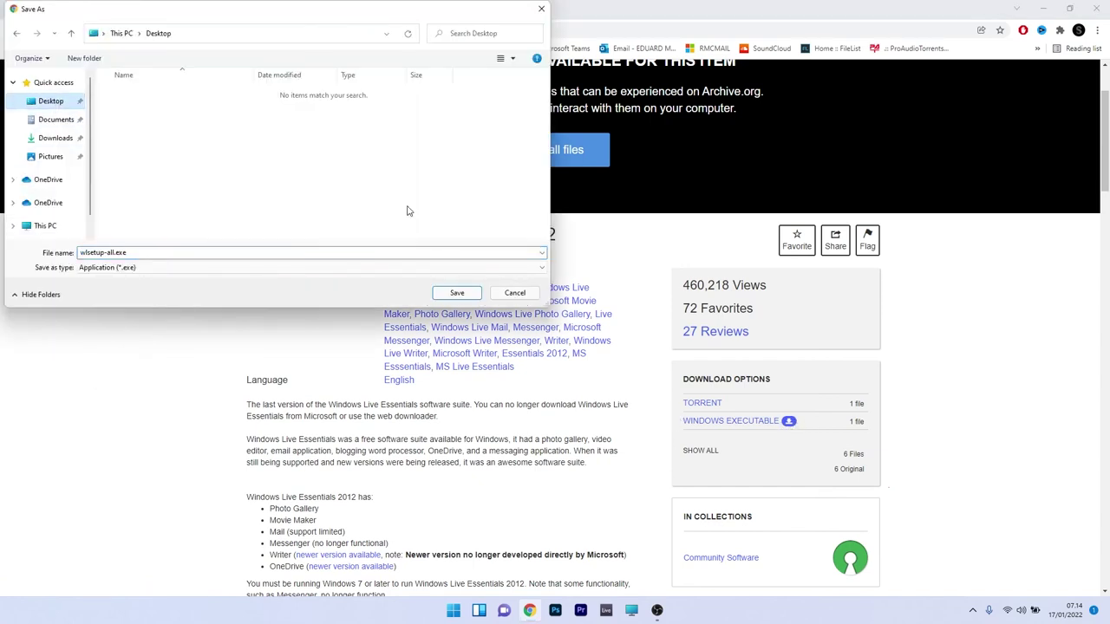
{"action": "left_click", "coordinate": [455, 294]}
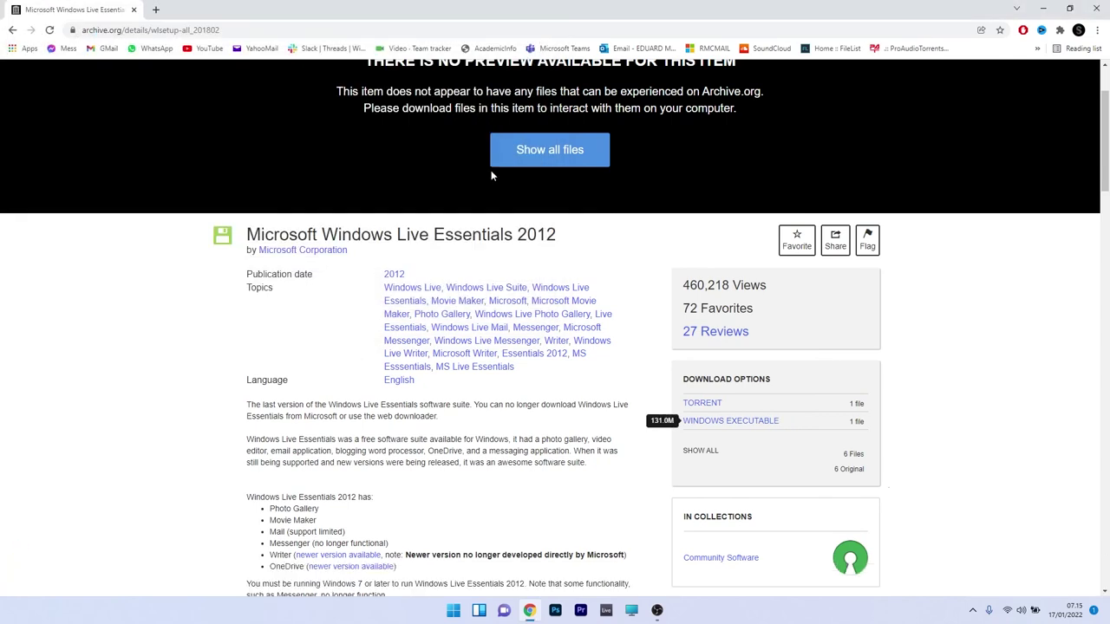
Launch wlsetup-all.exe from the desktop and choose the programs to install individually.
{"action": "left_click", "coordinate": [1044, 11]}
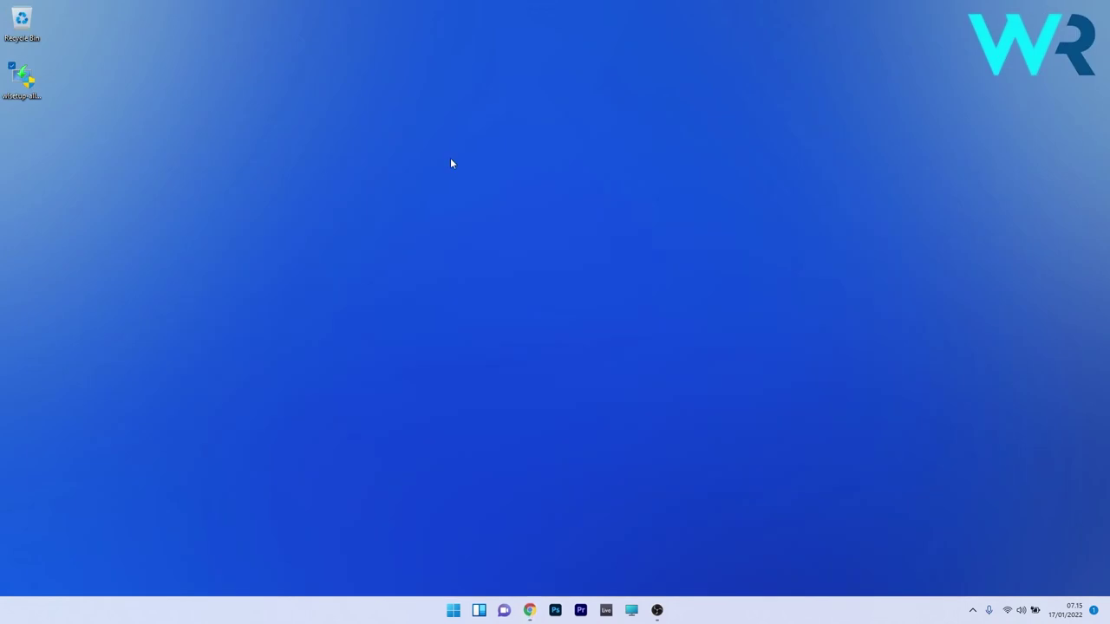
{"action": "left_click", "coordinate": [25, 83]}
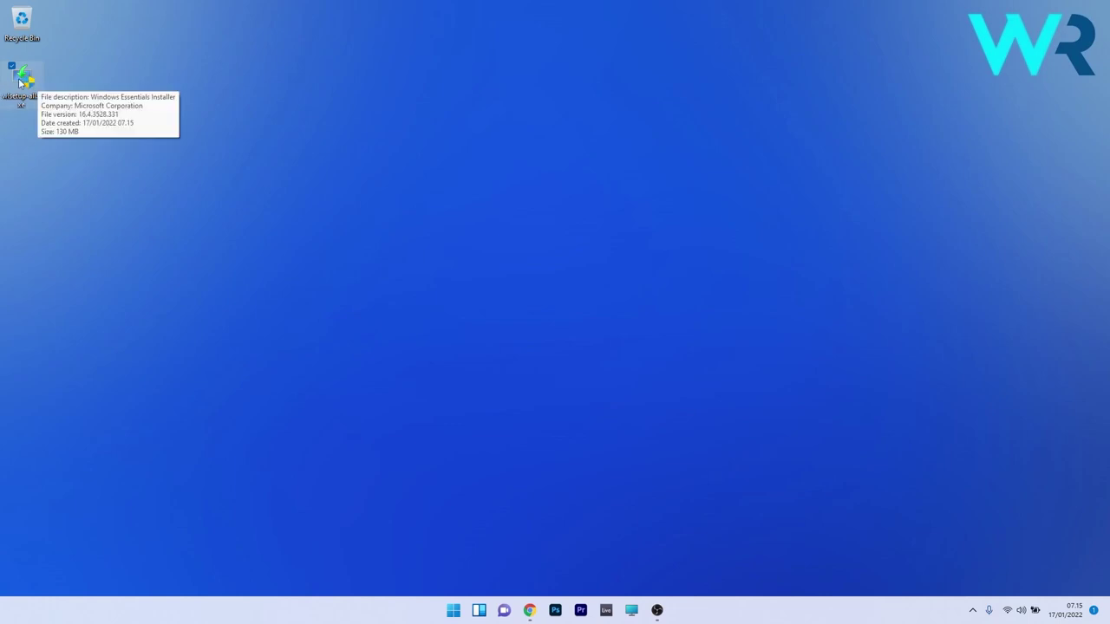
{"action": "double_click", "coordinate": [20, 82]}
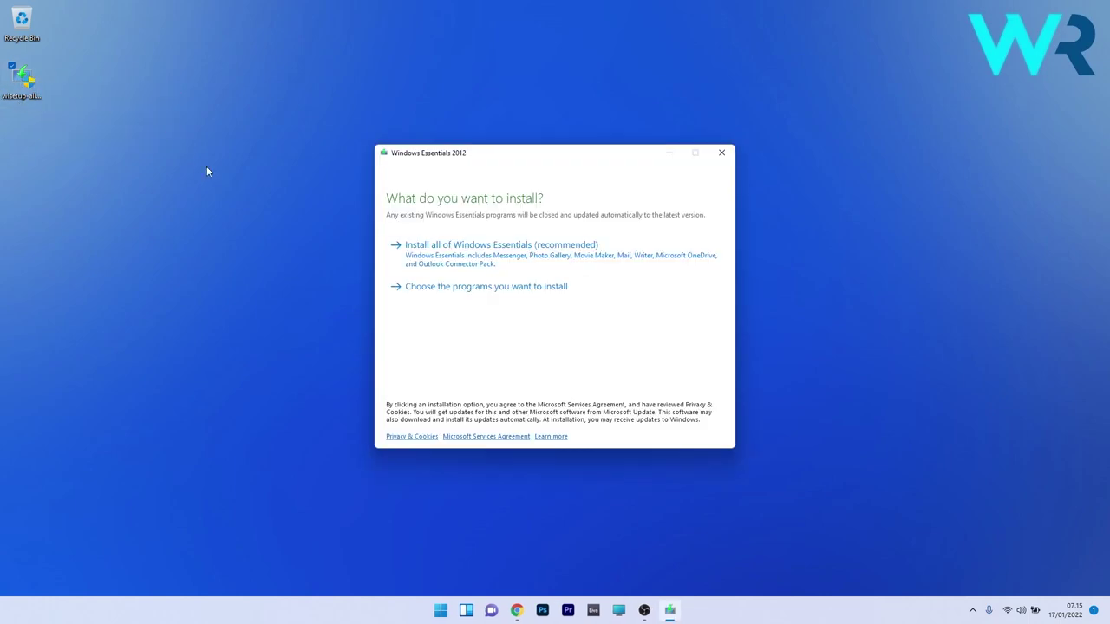
{"action": "left_click", "coordinate": [525, 289]}
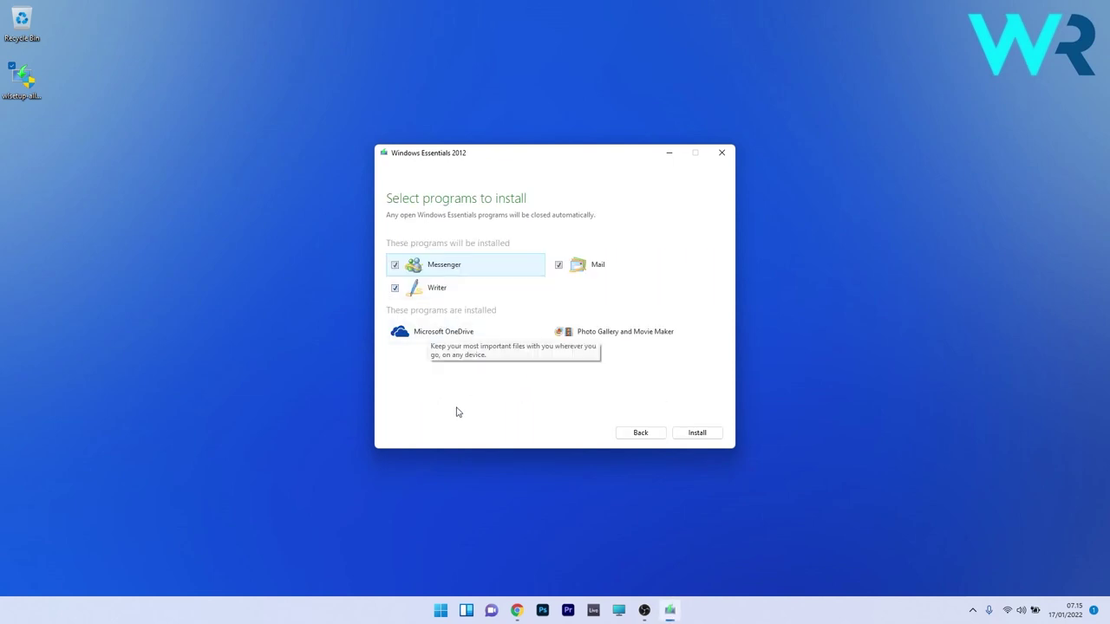